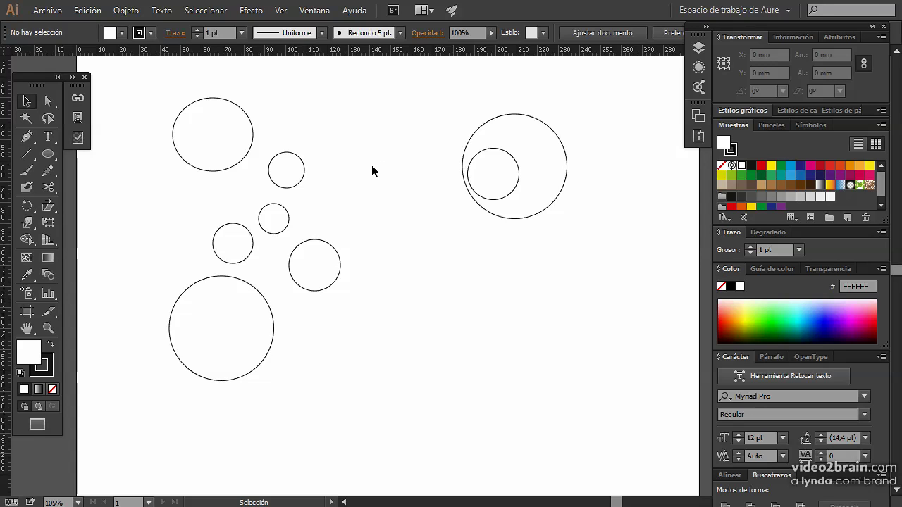
- Zoom in on the circles and marquee-select the six outlined circles on the left
key(z)
drag(156, 86, 610, 433)
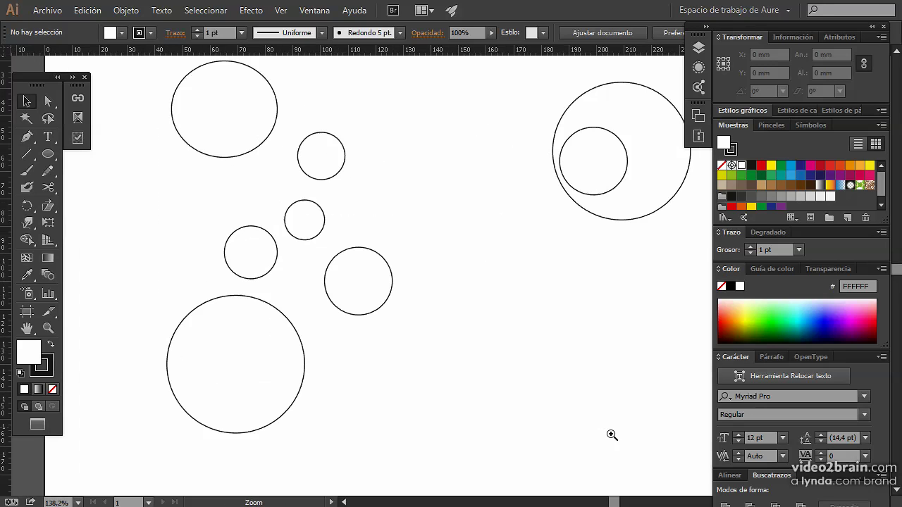
mouse_move(526, 281)
mouse_down()
mouse_move(517, 275)
mouse_move(502, 291)
mouse_up()
drag(362, 99, 196, 387)
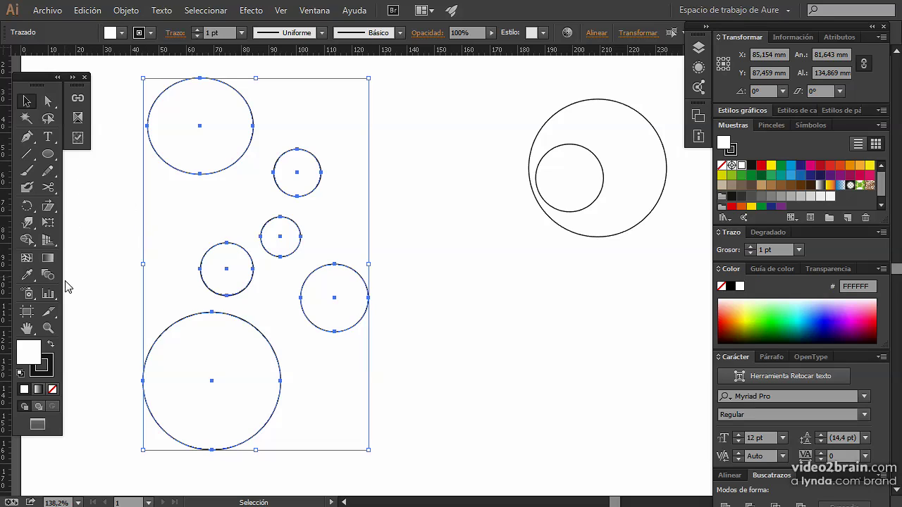
- Fill the six selected circles with a black-to-white linear gradient angled at 90°
click(38, 389)
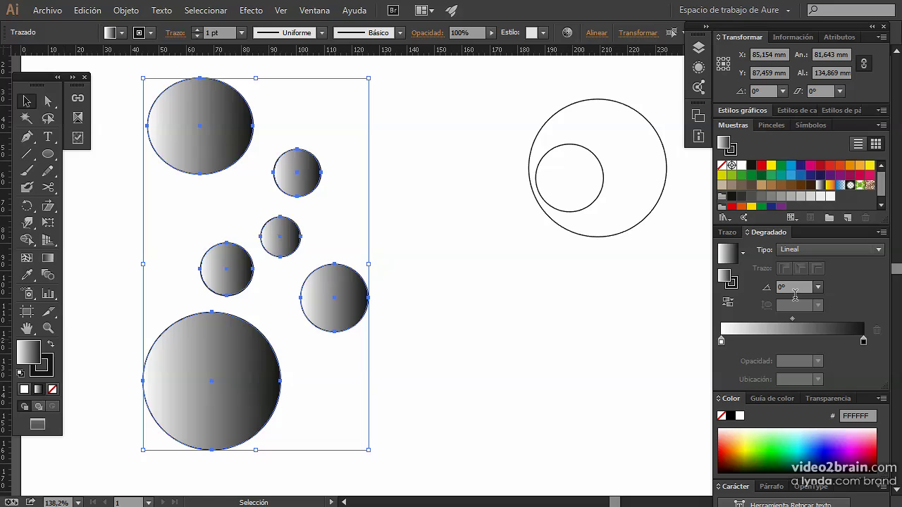
click(818, 288)
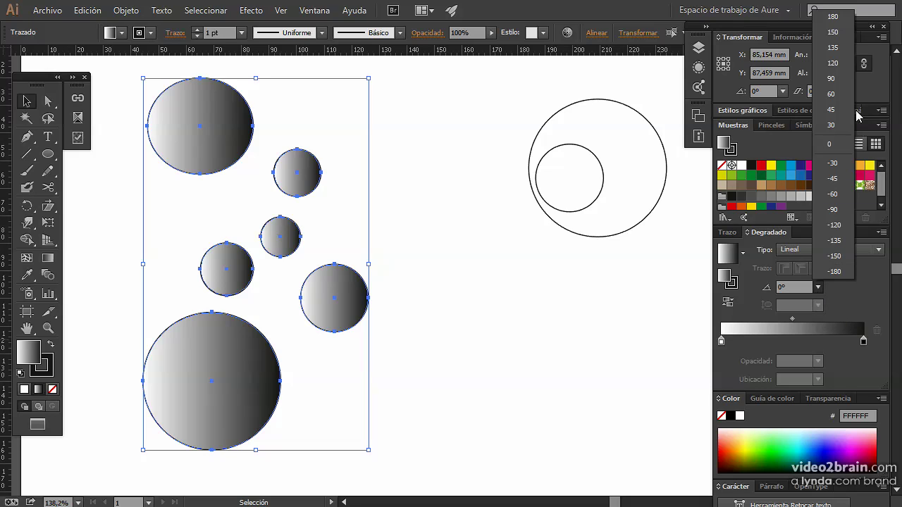
click(846, 85)
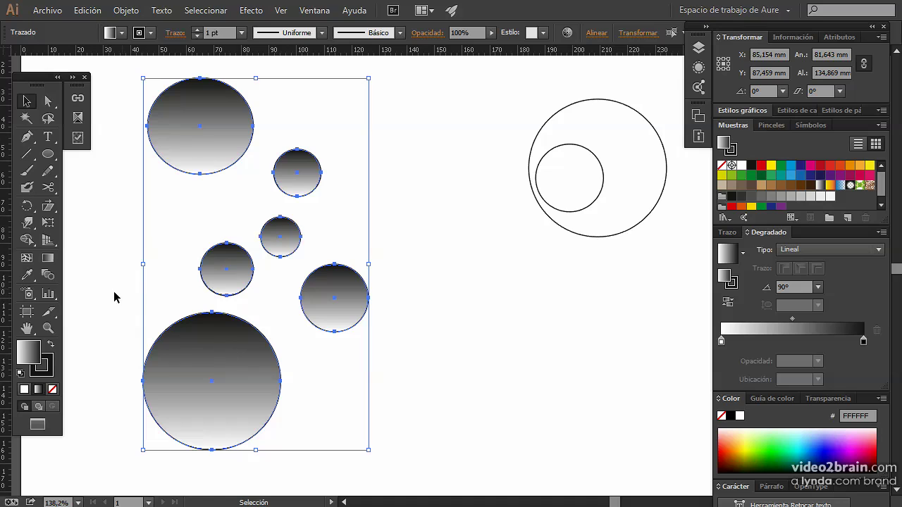
- Drag the gradient from the bottom circle up to the top circle across all six
click(49, 258)
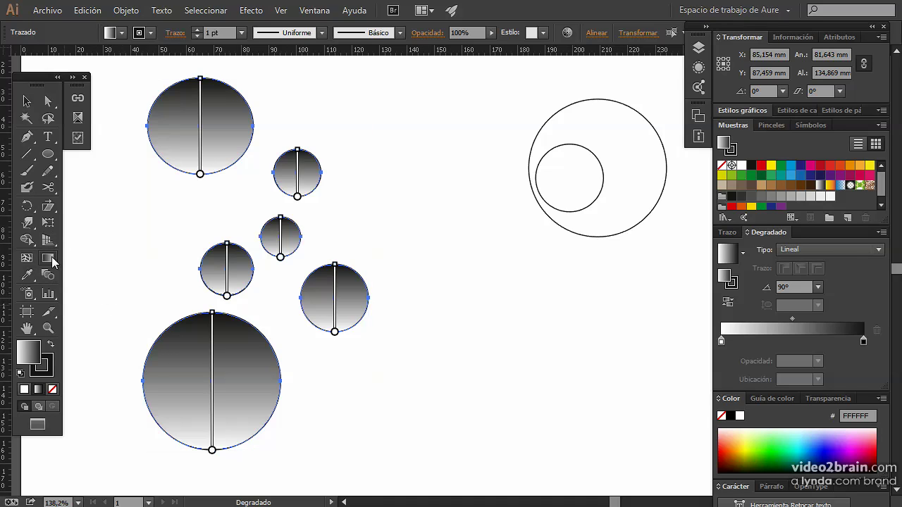
drag(228, 115, 250, 416)
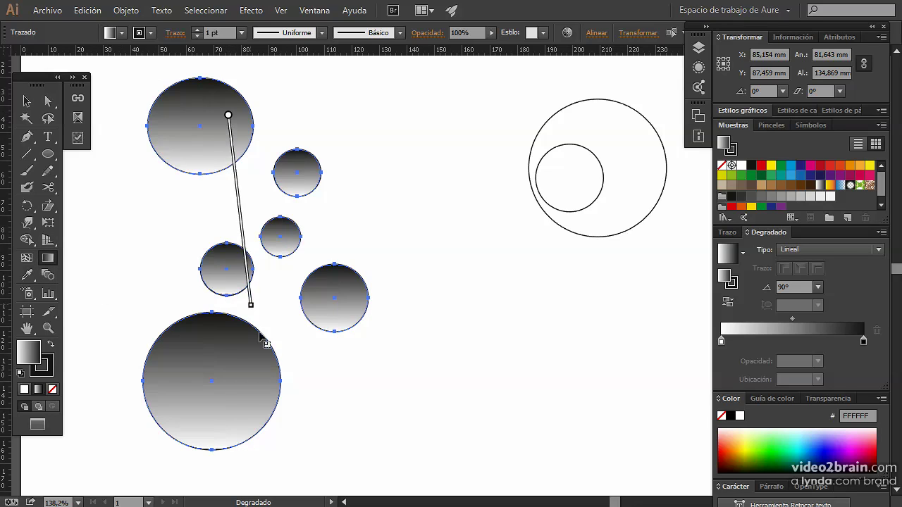
drag(209, 389, 250, 121)
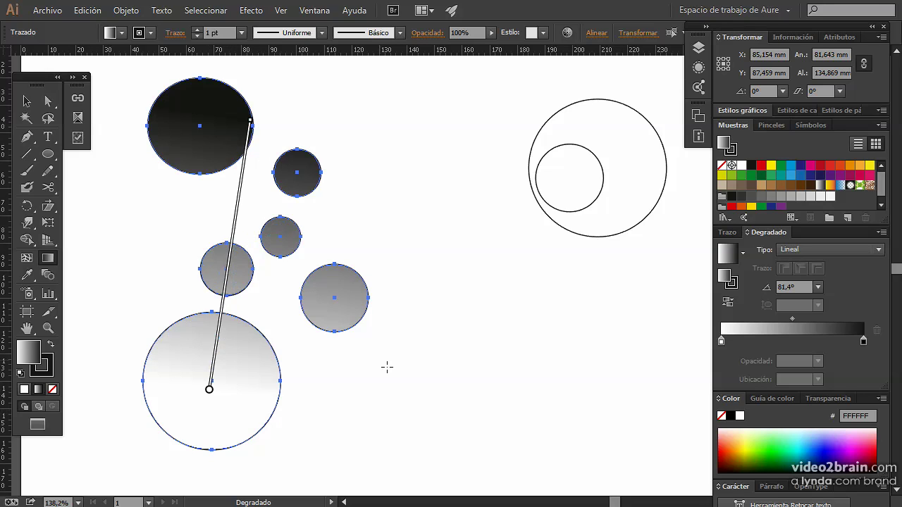
- Move one small grey circle down near the bottom of the artboard
click(48, 101)
click(120, 278)
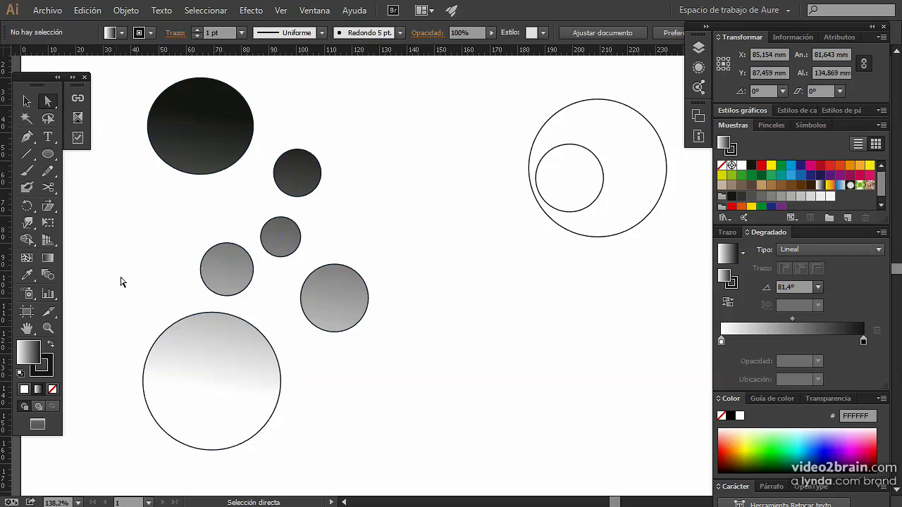
drag(235, 276, 288, 477)
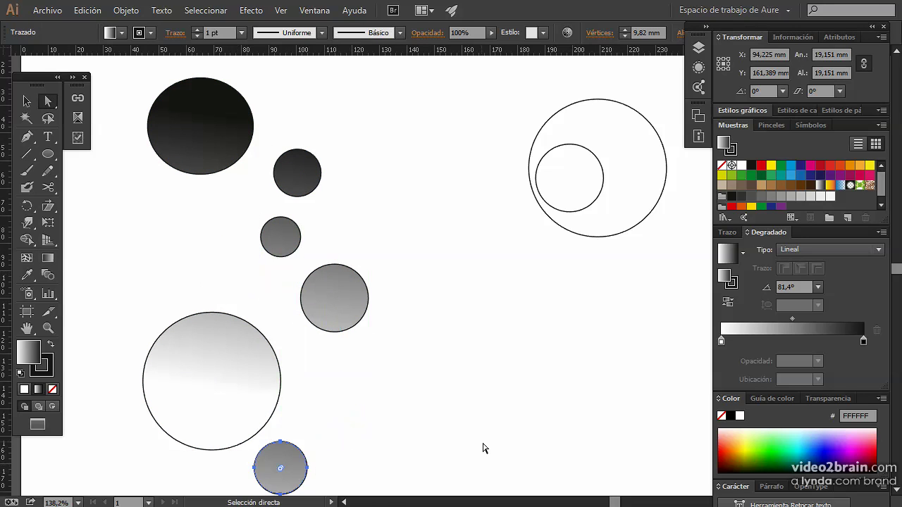
- Inspect each circle's separate gradient with the Gradient tool, then undo
click(49, 256)
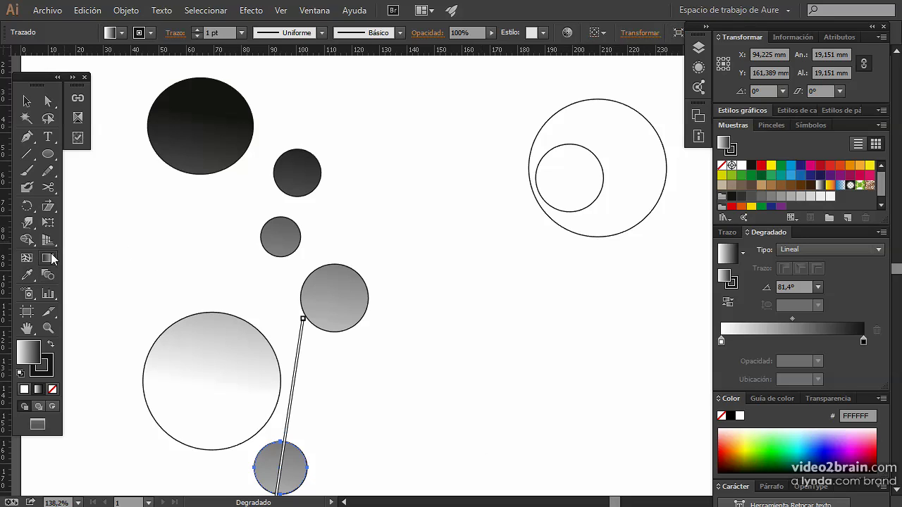
click(328, 299)
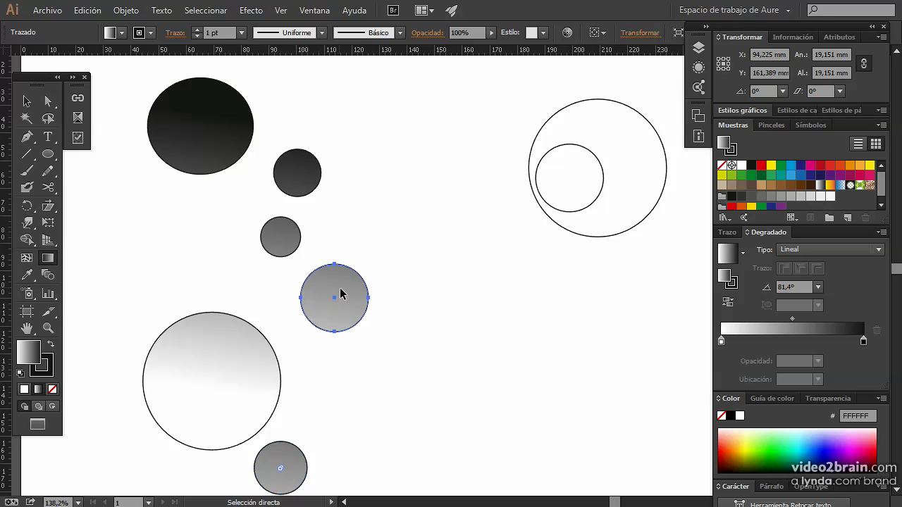
click(300, 243)
click(309, 182)
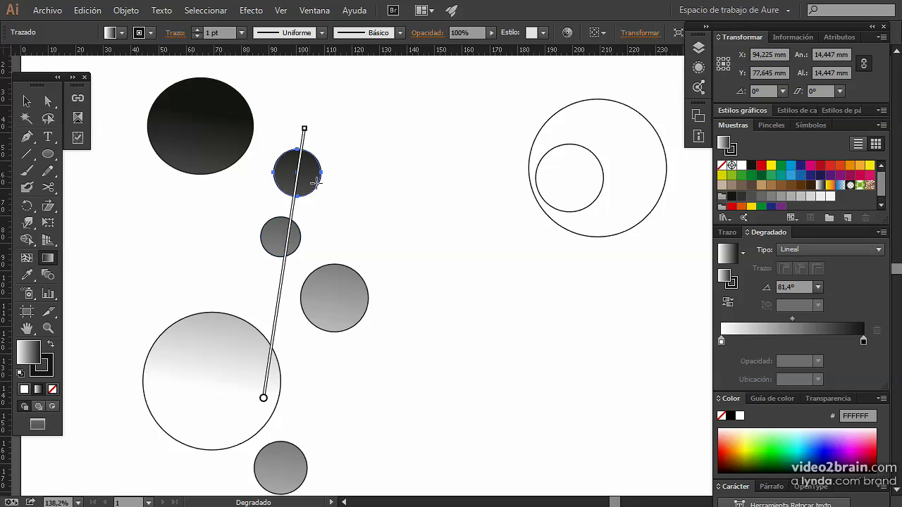
click(222, 149)
key(v)
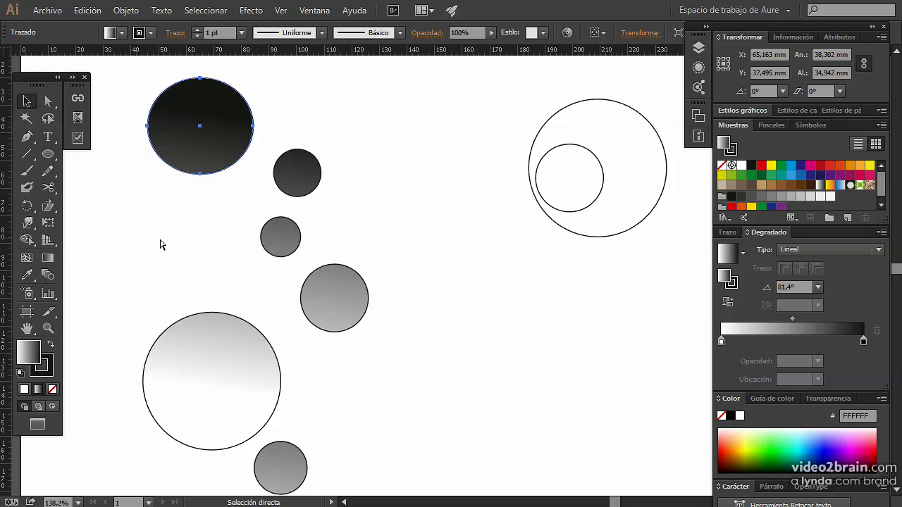
key(ctrl+z)
- Reselect the six circles, reset their fill, make a compound path, and reapply the gradient
key(v)
click(386, 285)
mouse_move(126, 89)
mouse_down()
mouse_move(275, 238)
mouse_move(406, 412)
mouse_up()
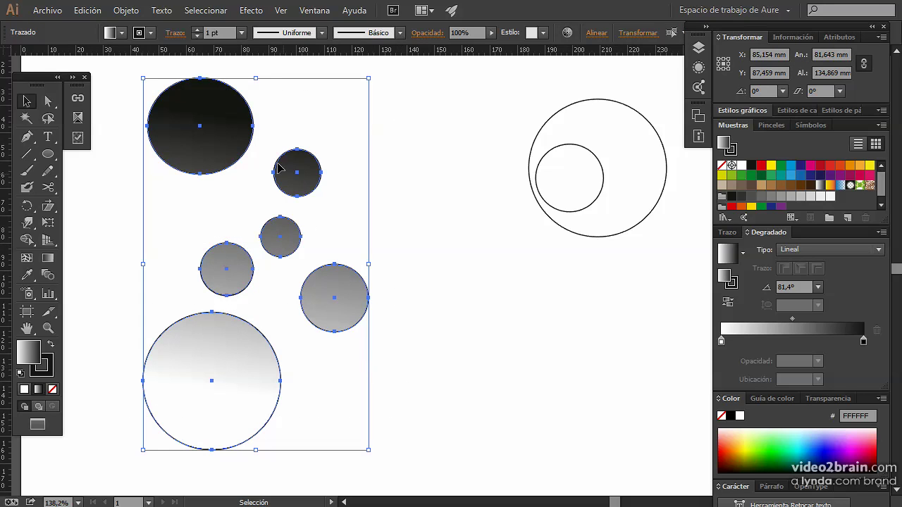
click(24, 390)
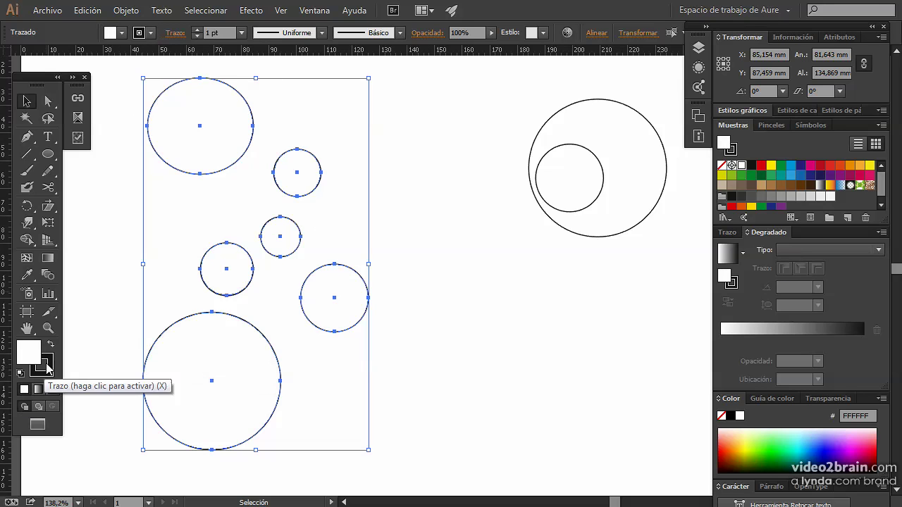
click(121, 11)
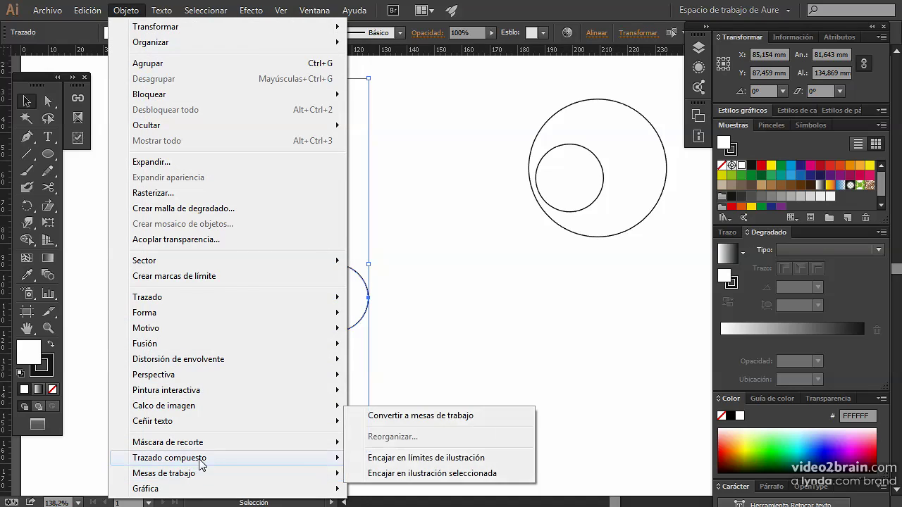
mouse_move(169, 458)
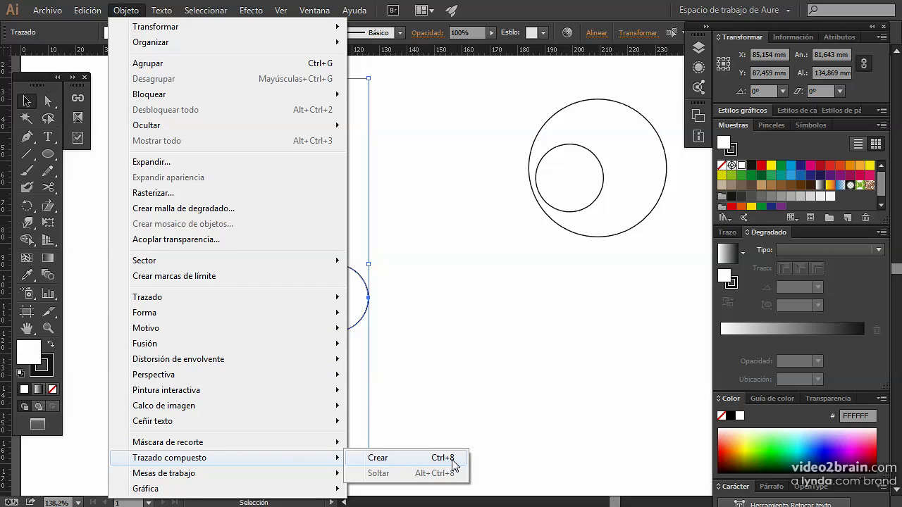
click(451, 458)
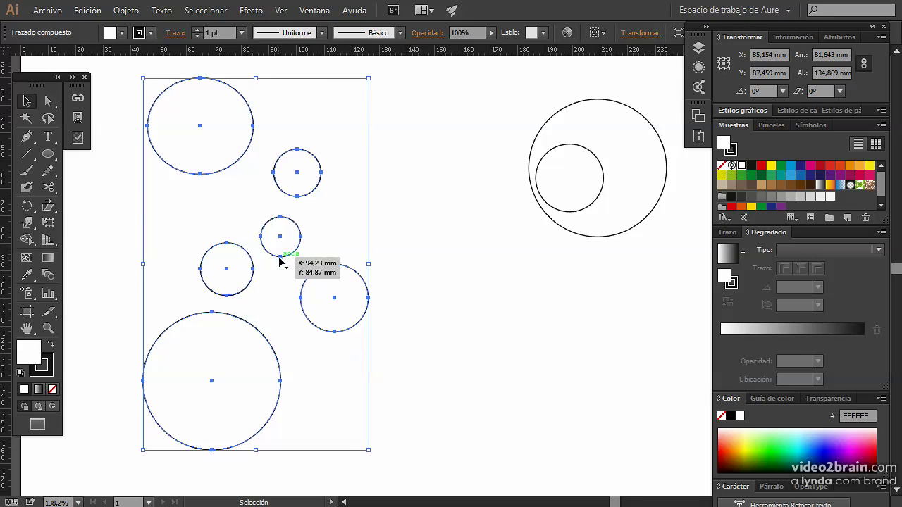
click(38, 390)
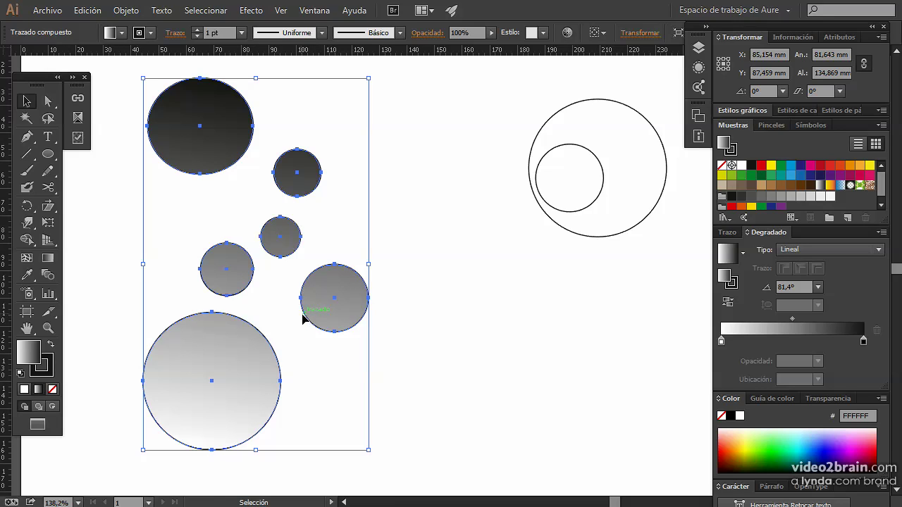
- Drag the compound path's gradient top to bottom, light above and dark below, at -86.2°
click(53, 277)
click(50, 260)
drag(236, 122, 260, 388)
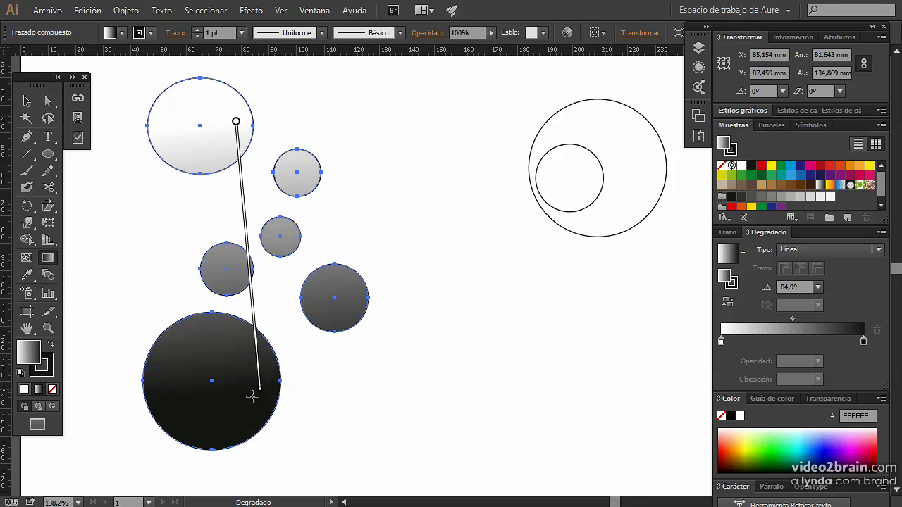
drag(240, 102, 263, 454)
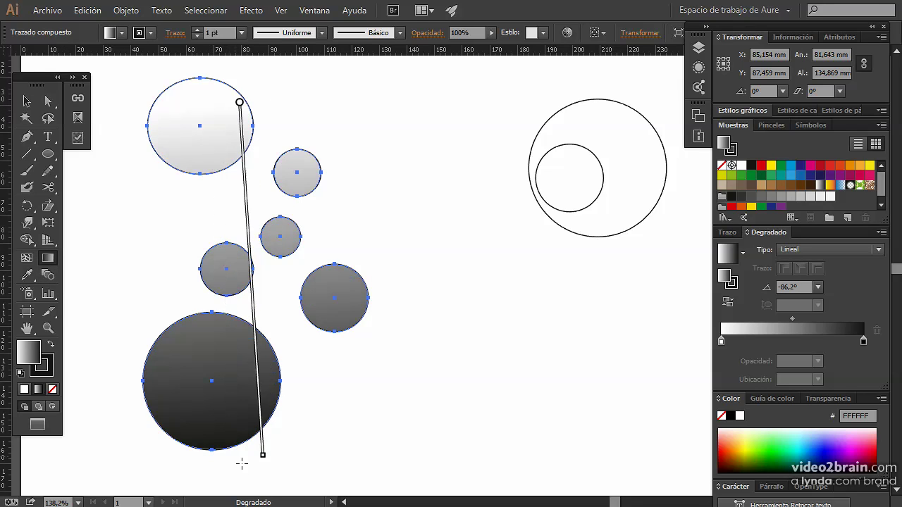
- Reselect the compound path and nudge all the circles up slightly
click(57, 103)
click(237, 300)
click(238, 282)
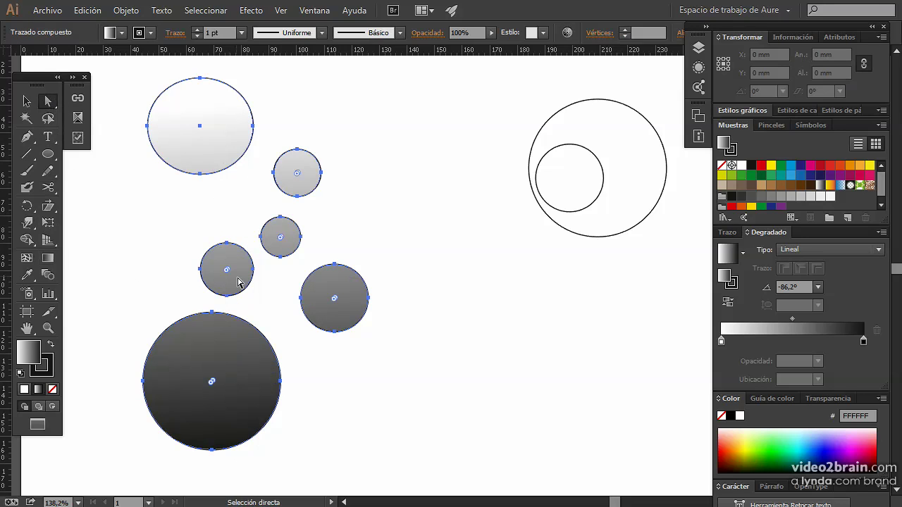
click(182, 268)
click(236, 279)
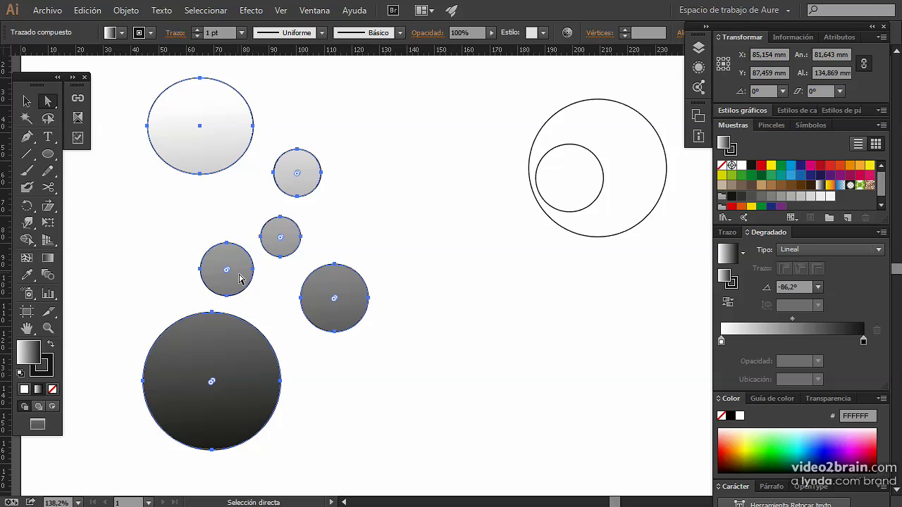
drag(235, 280, 236, 270)
click(79, 162)
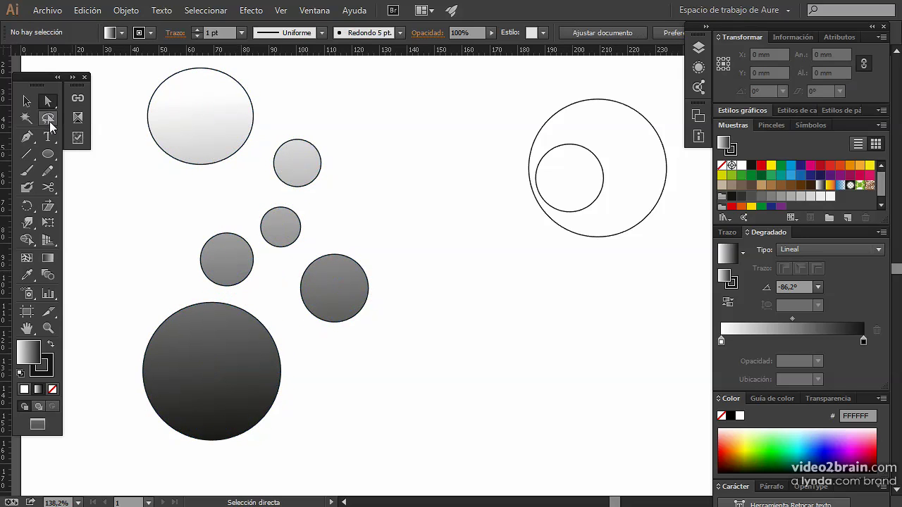
- Lasso the left middle circle, shift it slightly left, then select the whole compound path
click(48, 118)
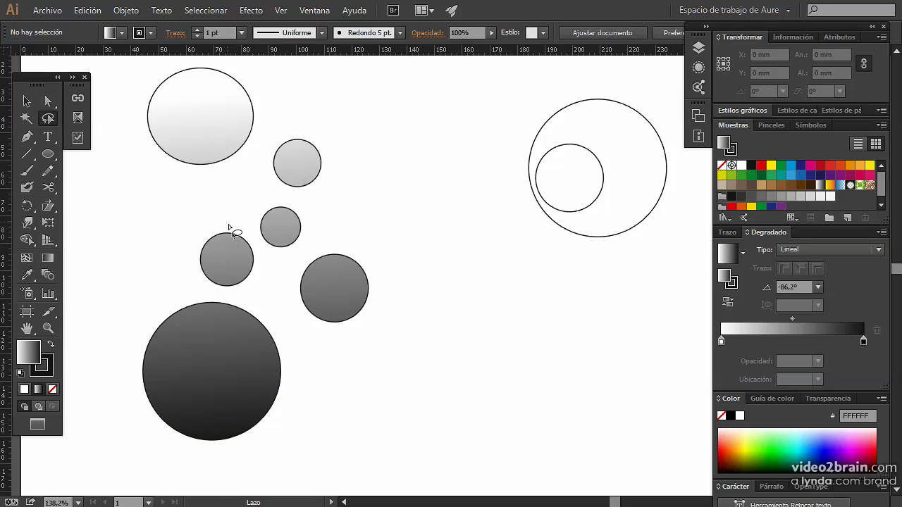
mouse_move(229, 226)
mouse_down()
mouse_move(249, 297)
mouse_move(222, 226)
mouse_up()
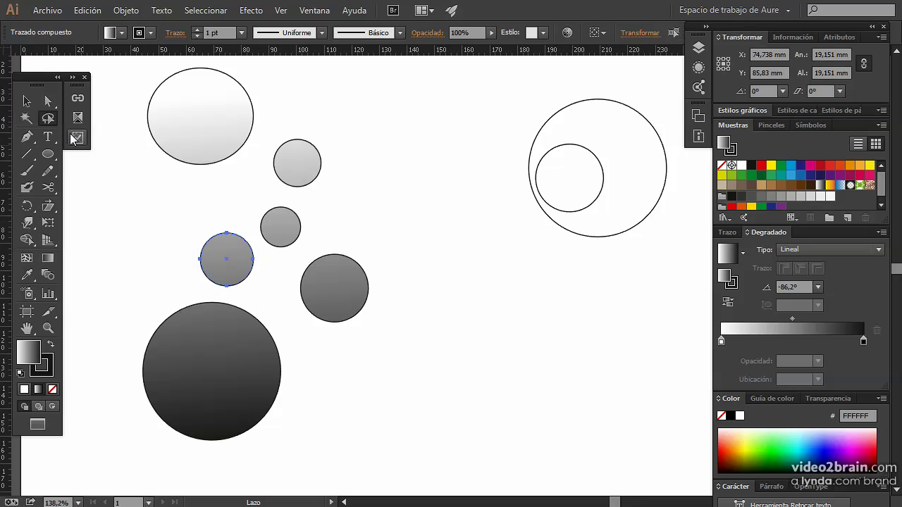
click(48, 100)
mouse_move(231, 282)
mouse_down()
mouse_move(316, 392)
mouse_move(298, 483)
mouse_move(283, 123)
mouse_move(215, 230)
mouse_move(326, 440)
mouse_move(289, 340)
mouse_move(237, 298)
mouse_up()
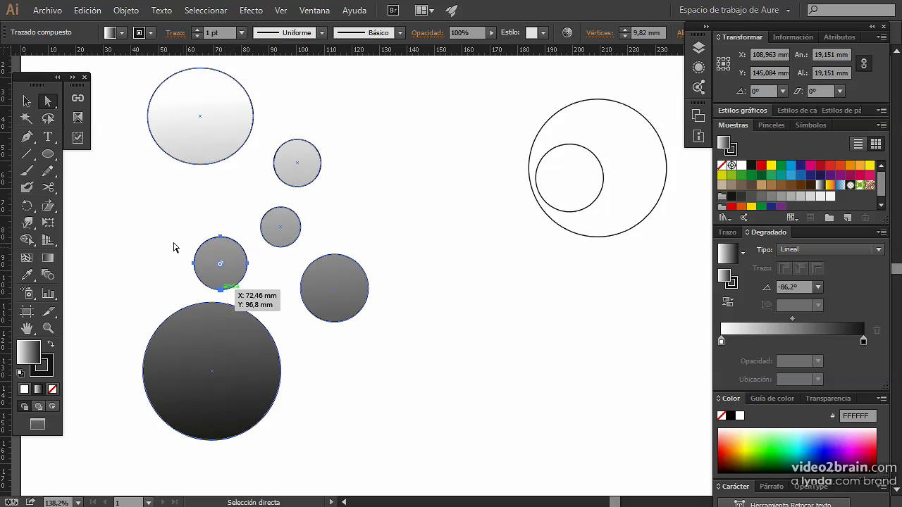
drag(175, 247, 151, 245)
click(151, 245)
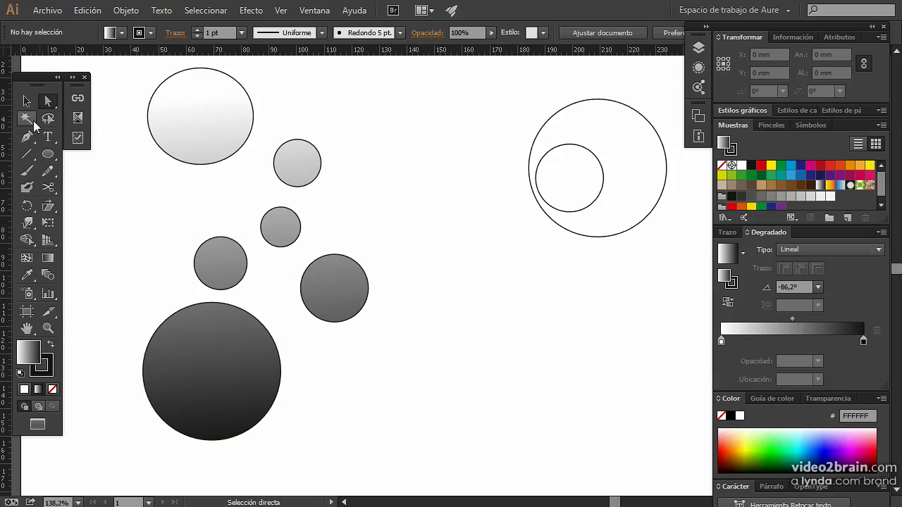
click(27, 100)
click(209, 150)
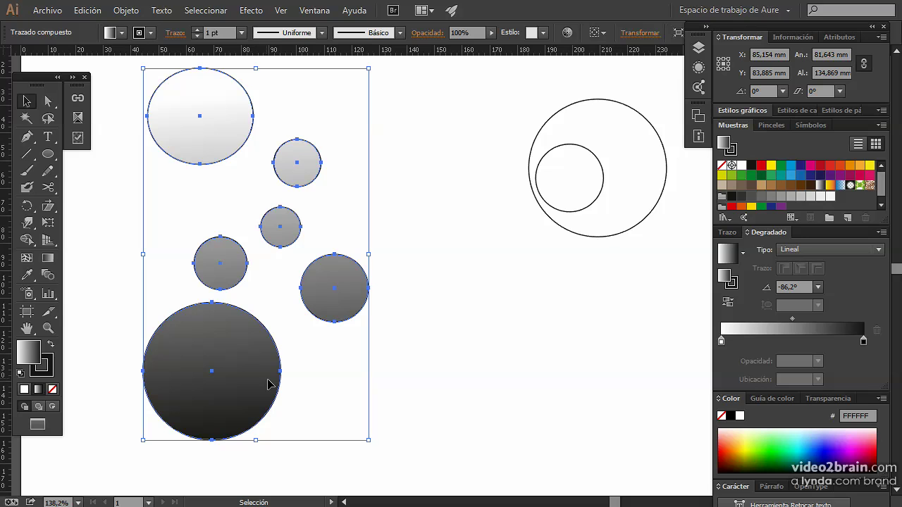
- Select the two outlined circles on the right and move them left and down
click(486, 253)
drag(504, 91, 627, 263)
drag(587, 193, 495, 222)
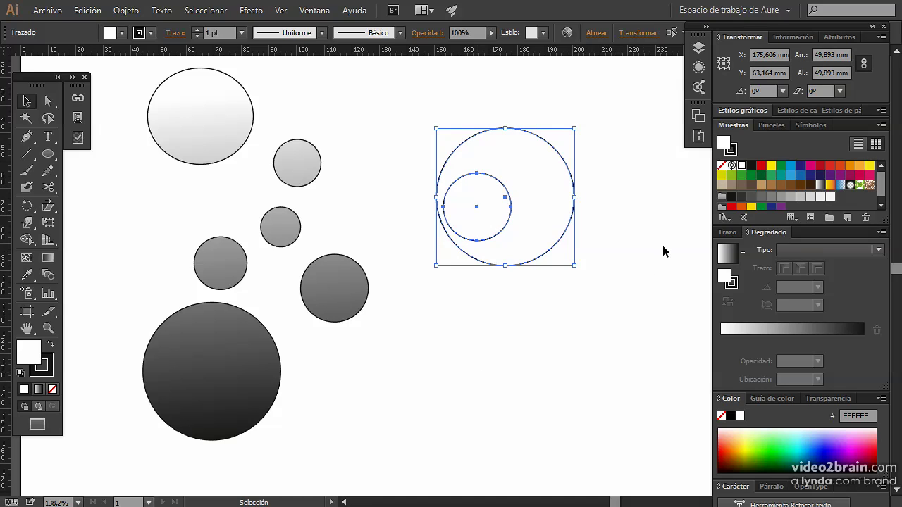
- Try several swatches and fill both circles with pink E71D73
click(792, 167)
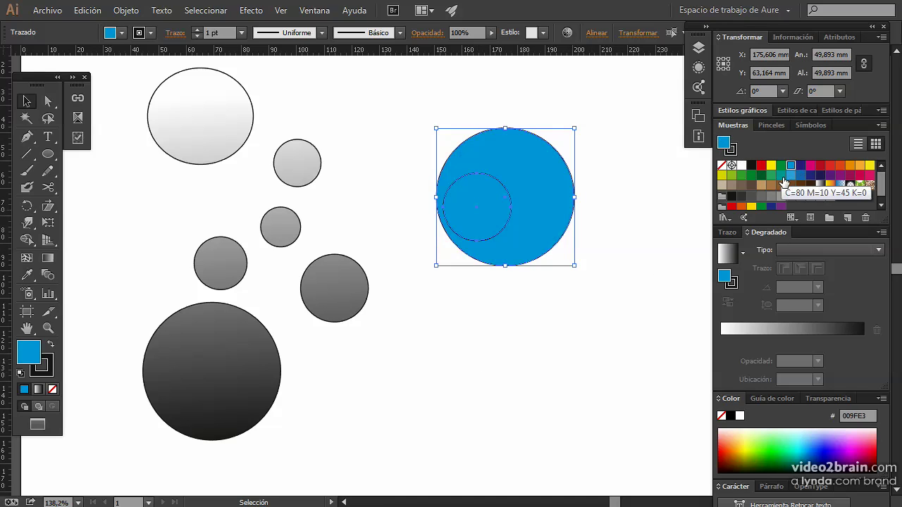
click(859, 175)
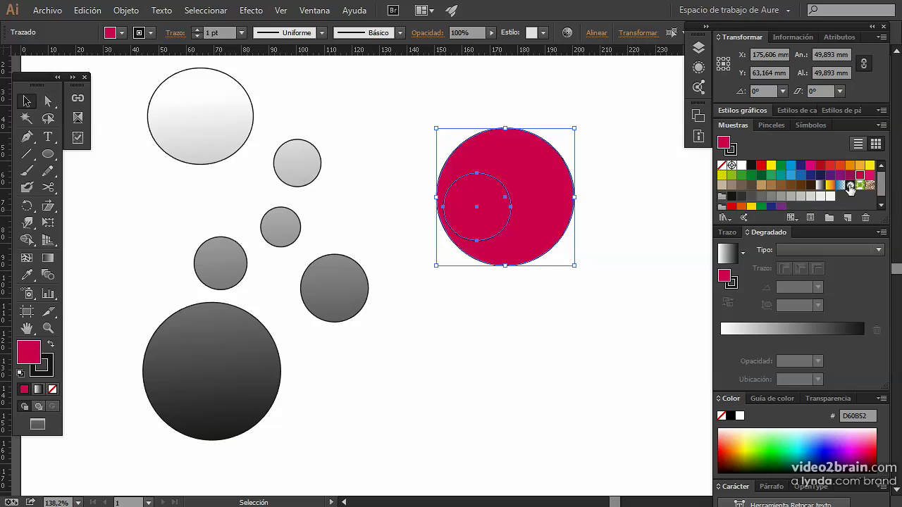
click(869, 174)
click(850, 175)
click(859, 174)
click(869, 177)
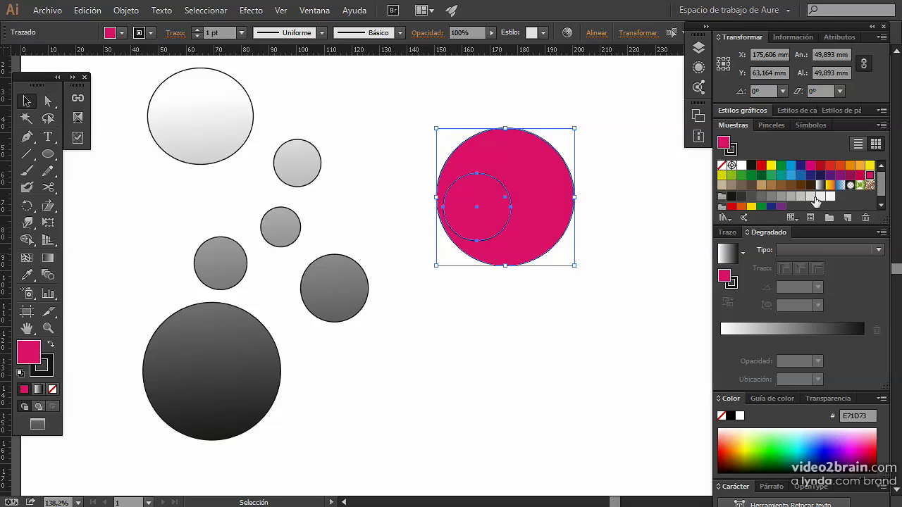
- Fill the small inner circle yellow DEDC00, then select both circles
click(525, 311)
click(483, 221)
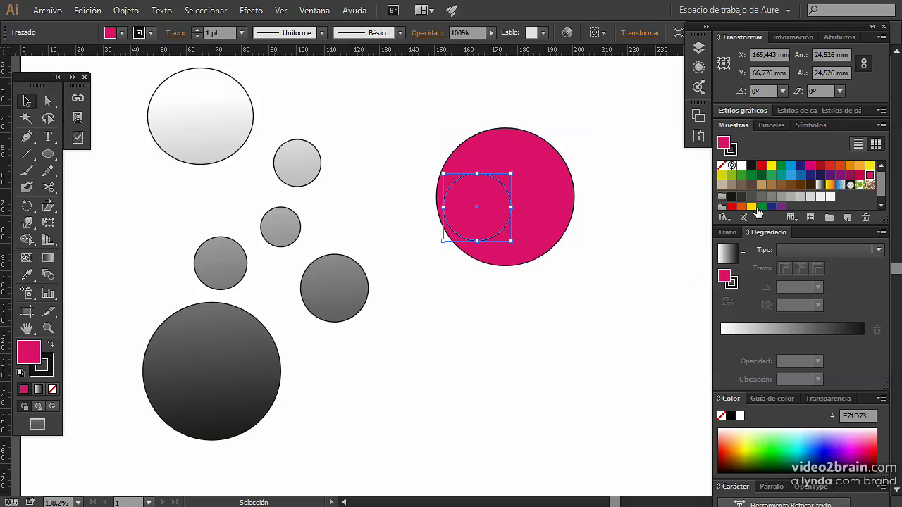
click(723, 176)
click(492, 376)
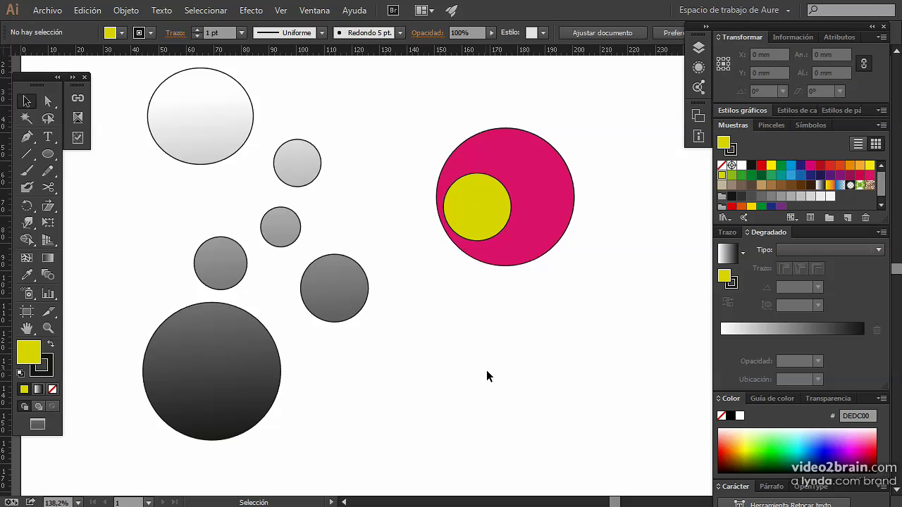
drag(416, 122, 554, 241)
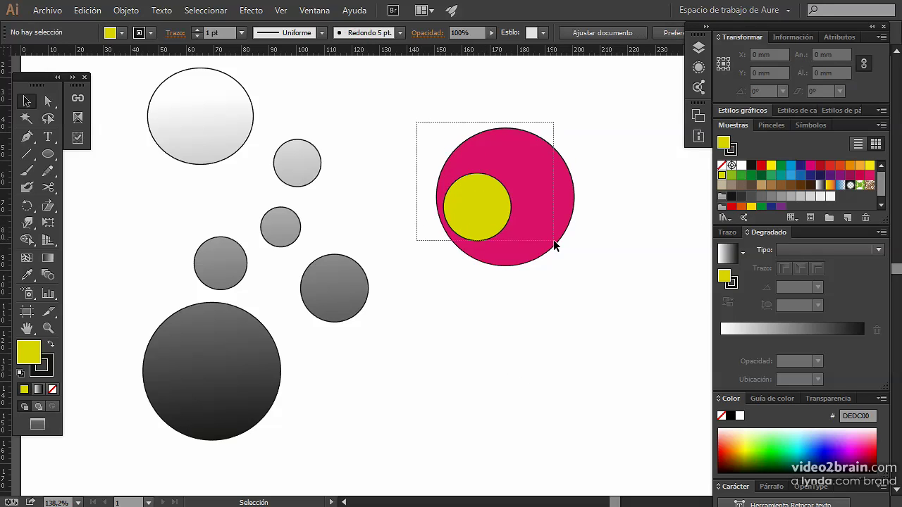
- Create a clipping mask with the yellow inner circle over the pink one, then reselect the group
click(126, 10)
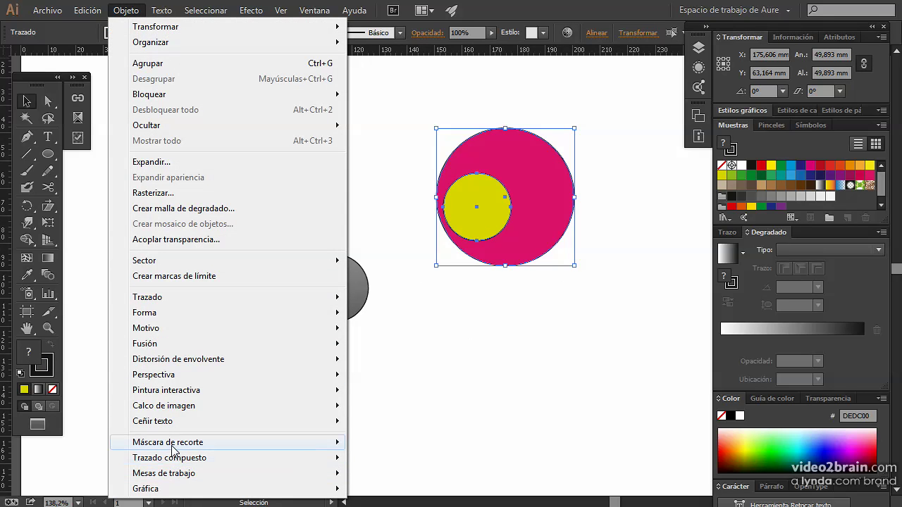
mouse_move(167, 441)
click(423, 446)
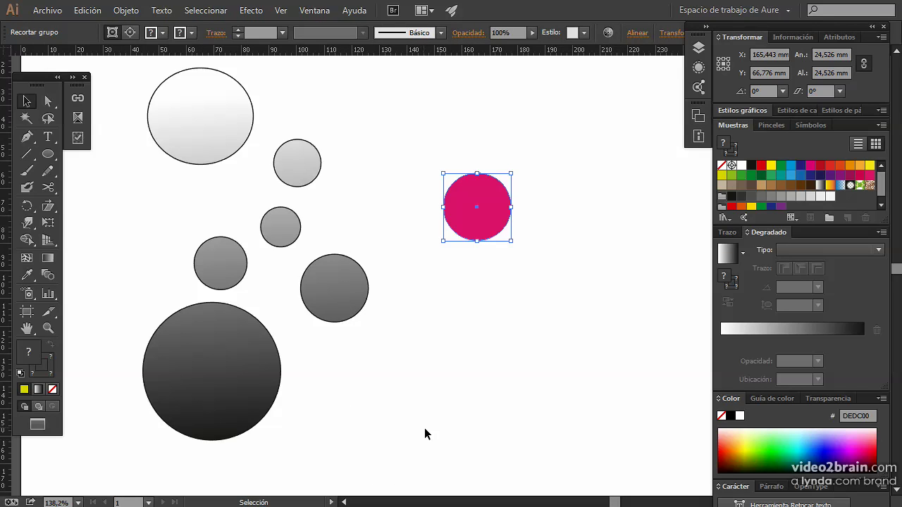
click(424, 433)
click(488, 217)
click(48, 101)
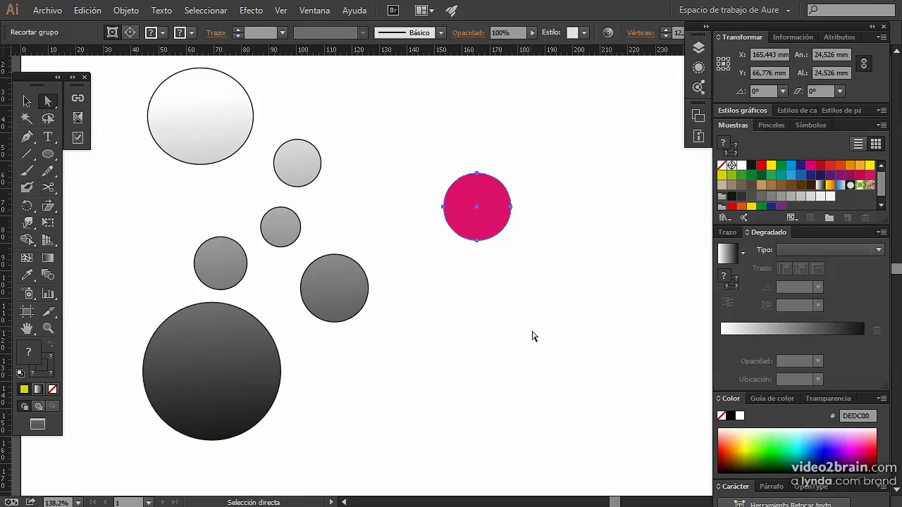
- Drag the mask's bottom, right and top anchors outward into a large rounded triangle
click(532, 336)
click(503, 234)
drag(479, 243, 478, 371)
drag(510, 207, 630, 210)
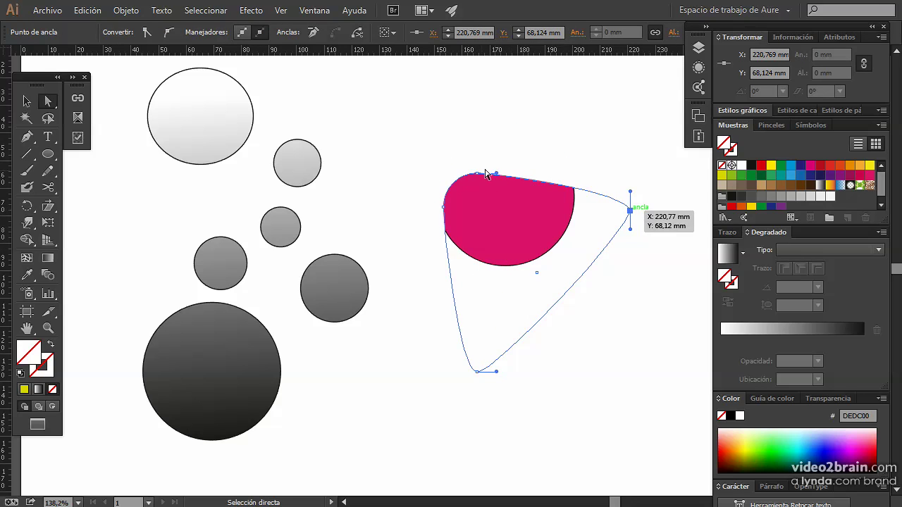
drag(486, 173, 512, 107)
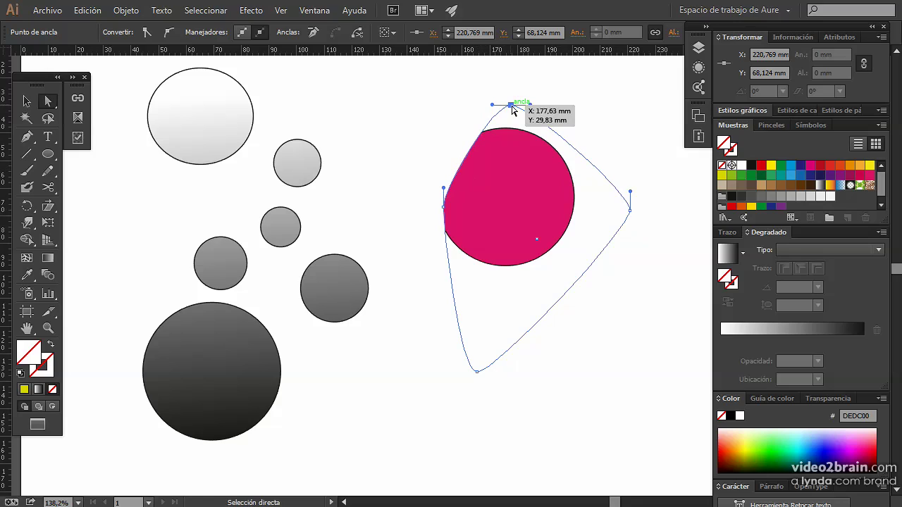